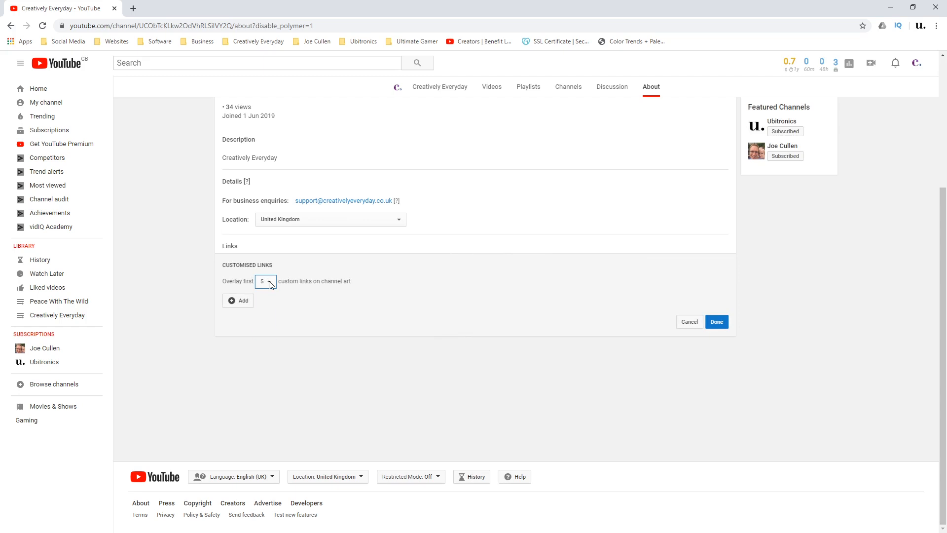
{"action": "left_click", "coordinate": [268, 282]}
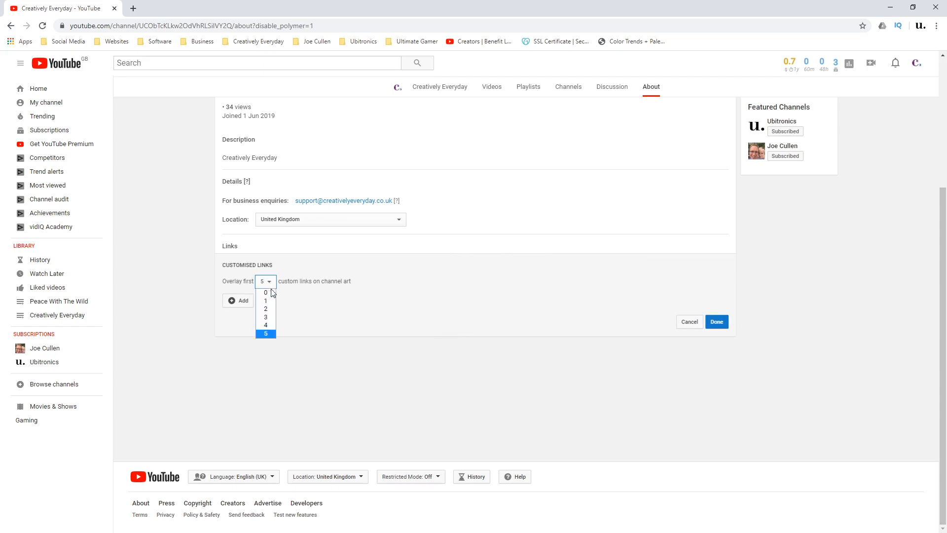
{"action": "left_click", "coordinate": [269, 333]}
{"action": "left_click", "coordinate": [242, 300]}
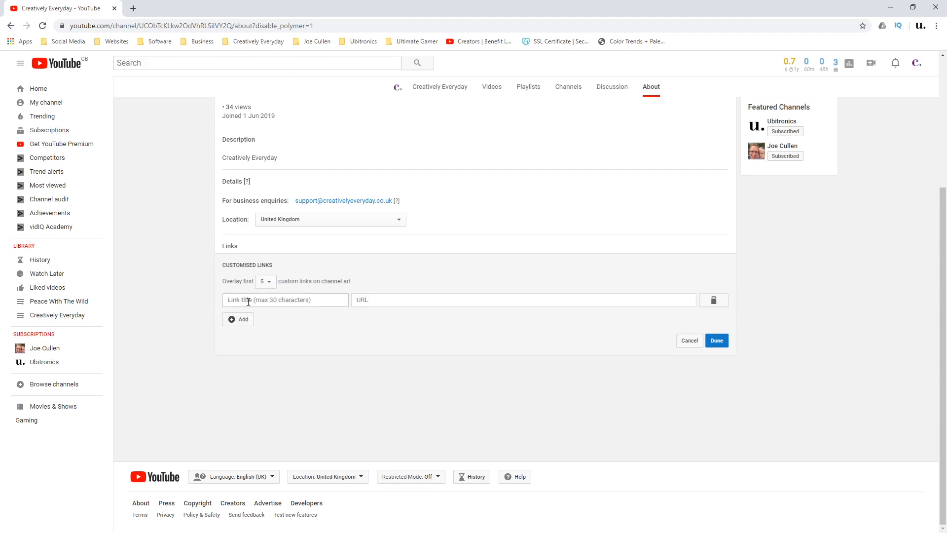
{"action": "left_click", "coordinate": [235, 300]}
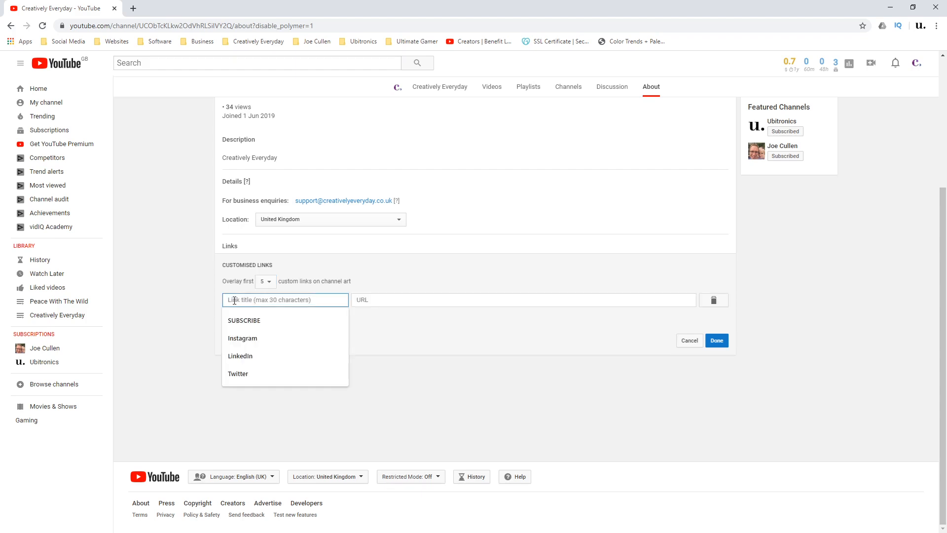
{"action": "left_click", "coordinate": [244, 377]}
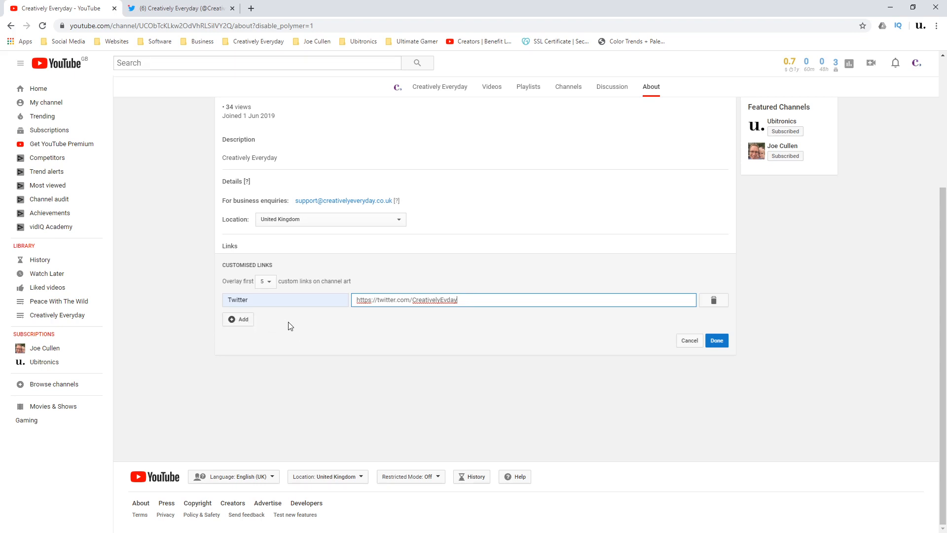
{"action": "left_click", "coordinate": [723, 343]}
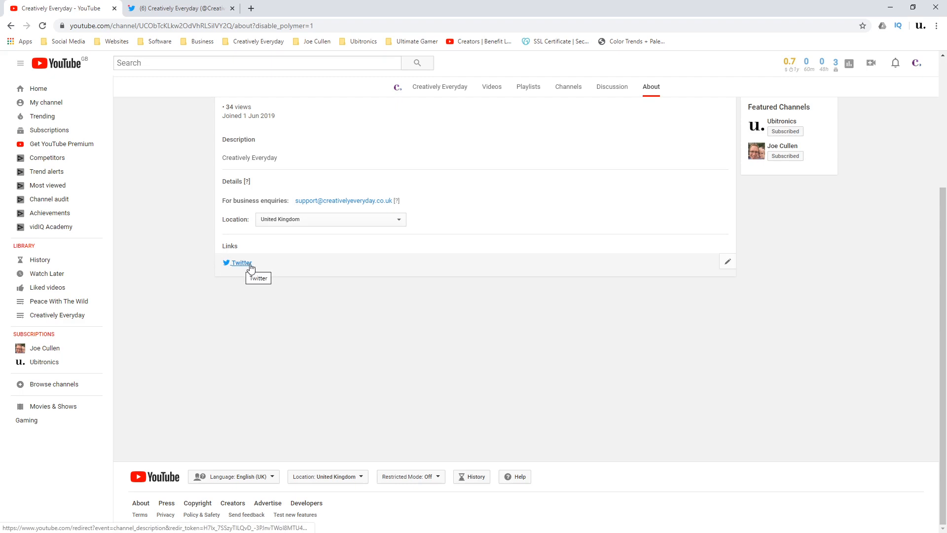
{"action": "left_click", "coordinate": [728, 263]}
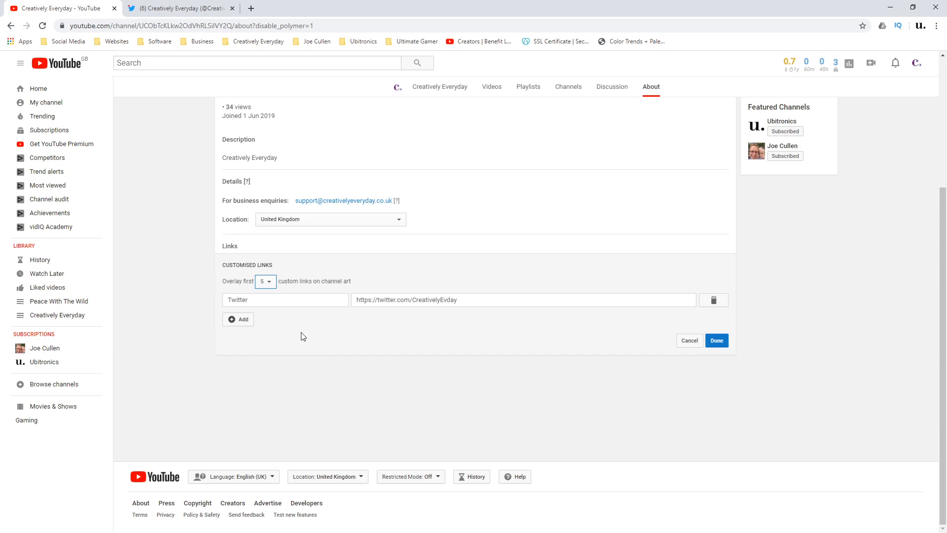
{"action": "left_click", "coordinate": [241, 320]}
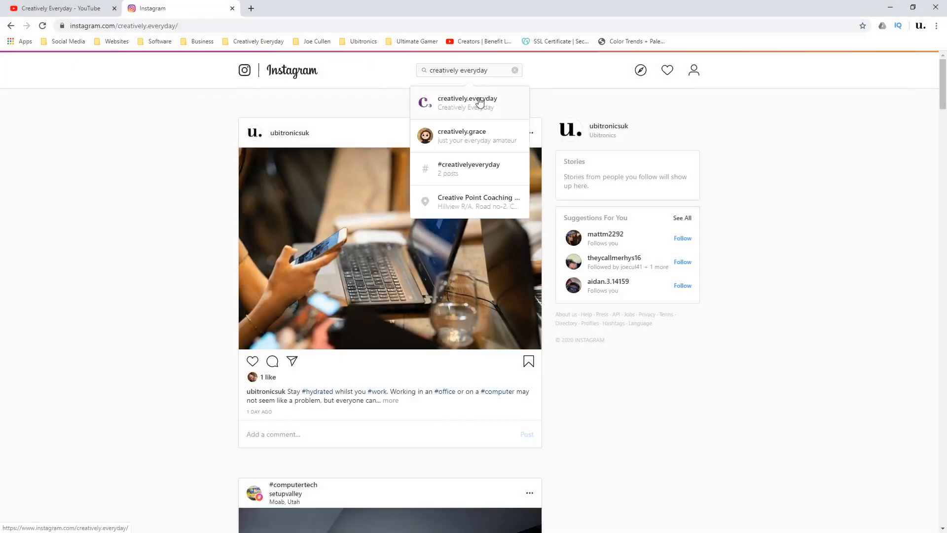
{"action": "left_click", "coordinate": [693, 72]}
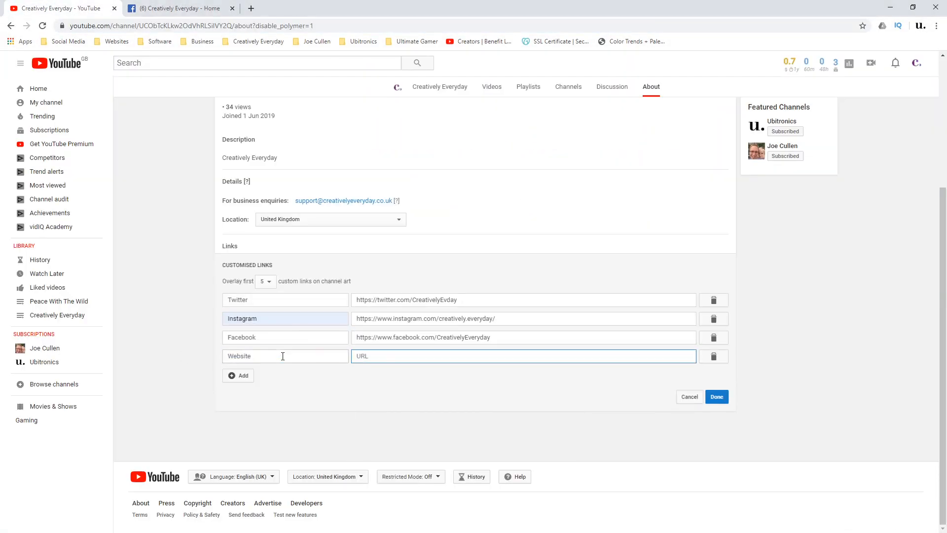
{"action": "type", "text": "https://creativelyeveryday.co.uk"}
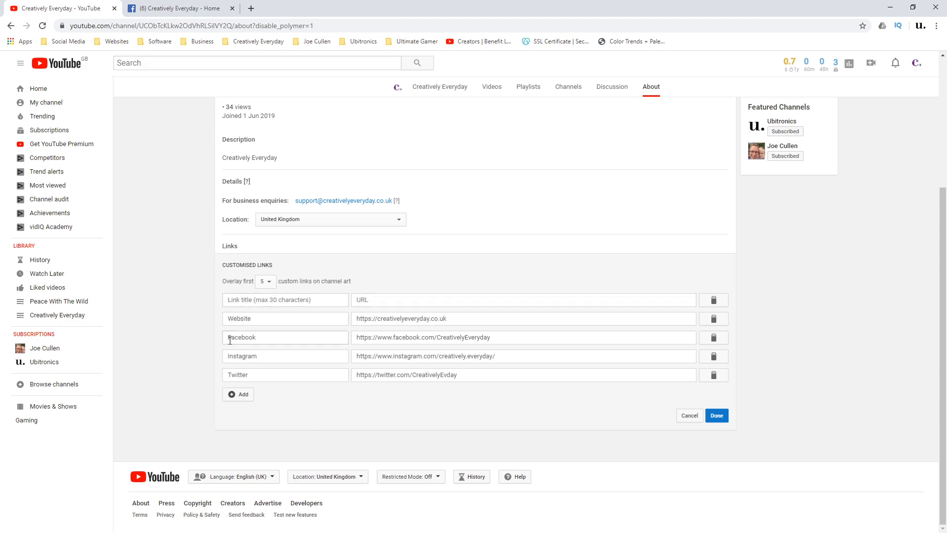
{"action": "left_click", "coordinate": [242, 394]}
{"action": "left_click", "coordinate": [241, 412]}
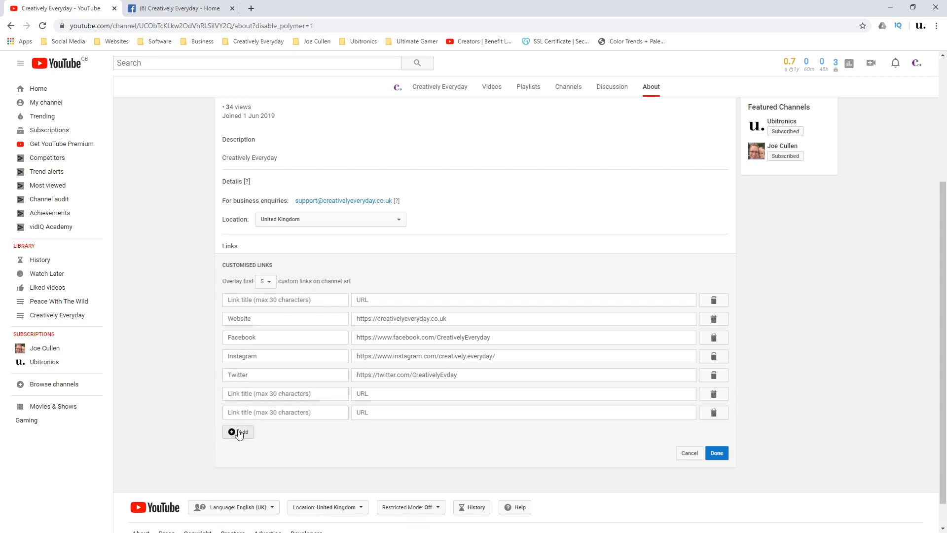
{"action": "left_click", "coordinate": [239, 431]}
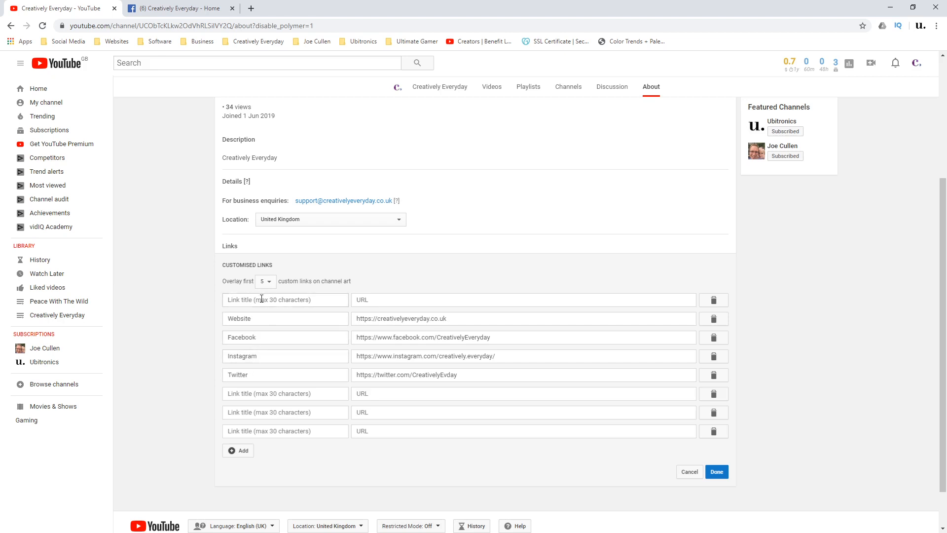
{"action": "left_click", "coordinate": [714, 394]}
{"action": "left_click", "coordinate": [714, 395]}
{"action": "left_click", "coordinate": [714, 394]}
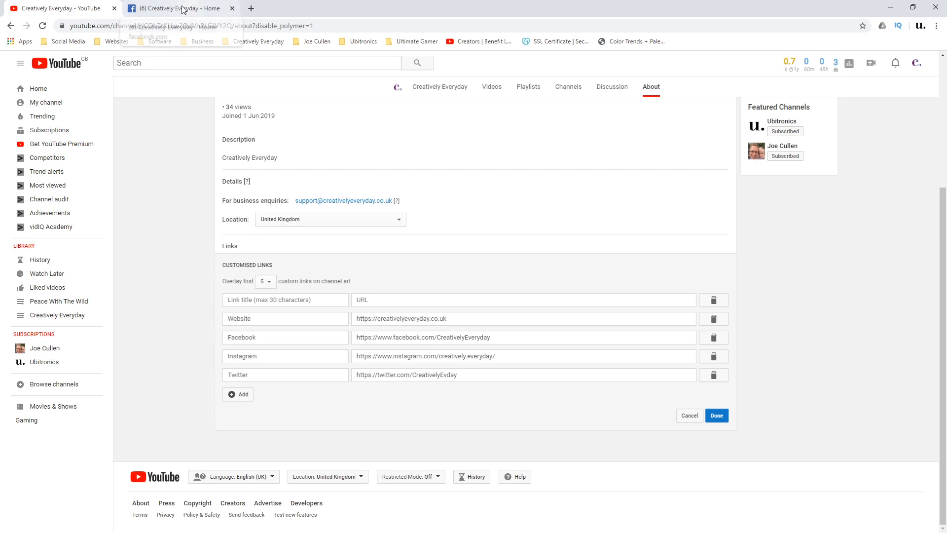
Subscribe to the Ubitronics channel through the SUBSCRIBE link on its banner, and close the extra browser tabs
{"action": "right_click", "coordinate": [54, 91]}
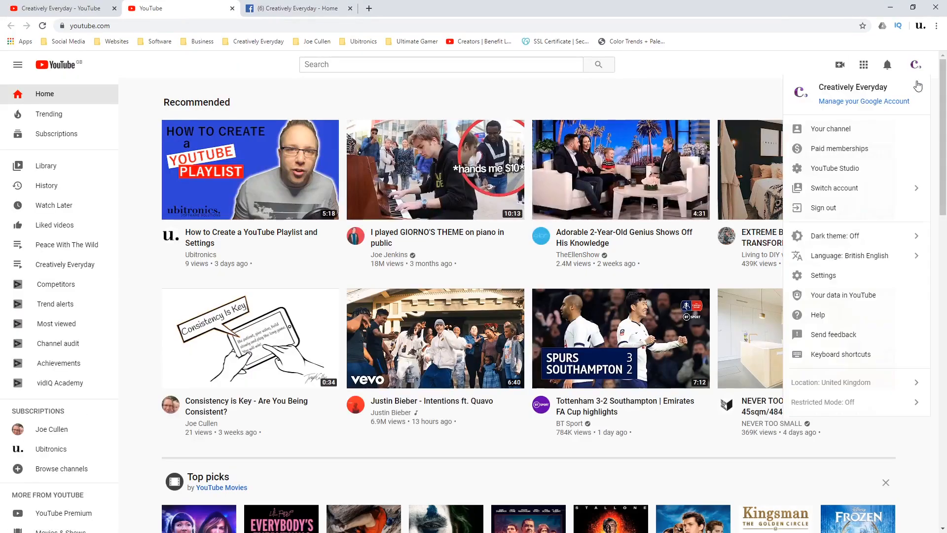
{"action": "left_click", "coordinate": [51, 449]}
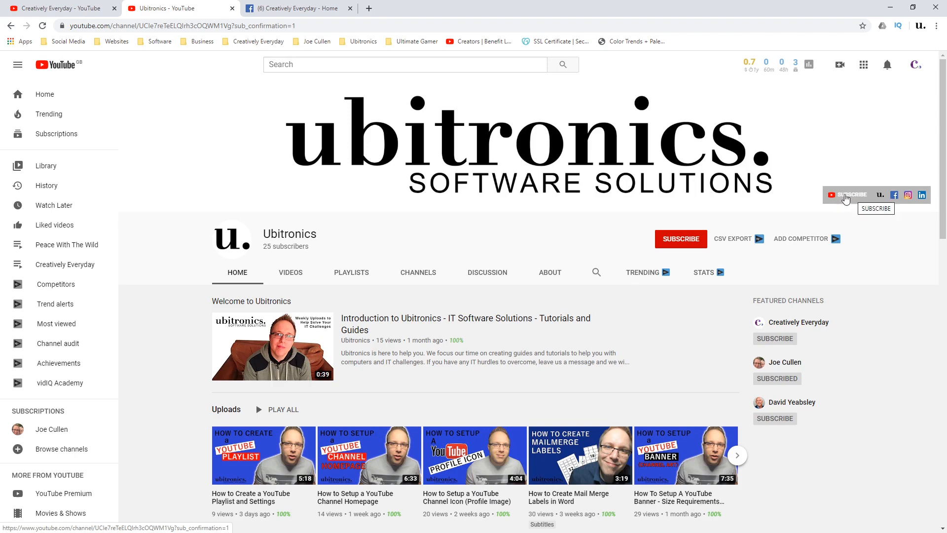
{"action": "left_click", "coordinate": [845, 196]}
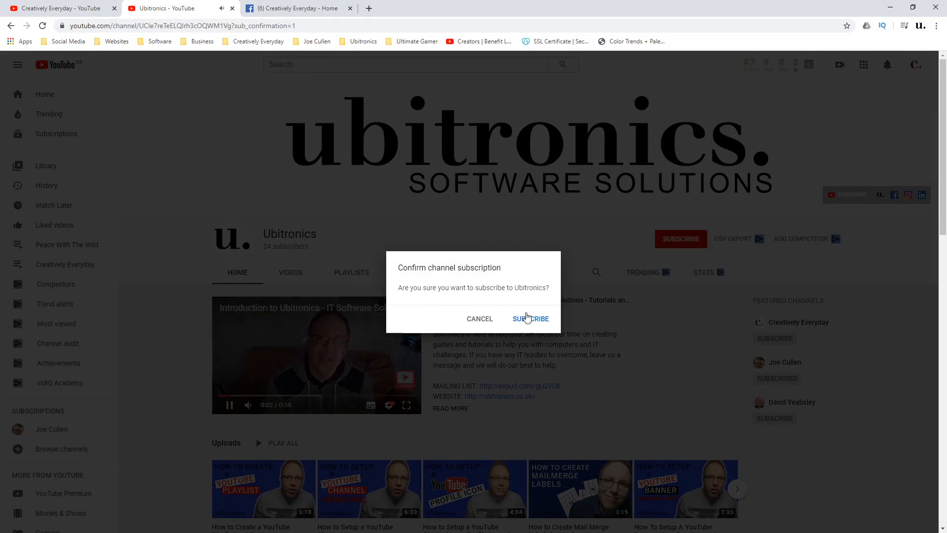
{"action": "left_click", "coordinate": [527, 318]}
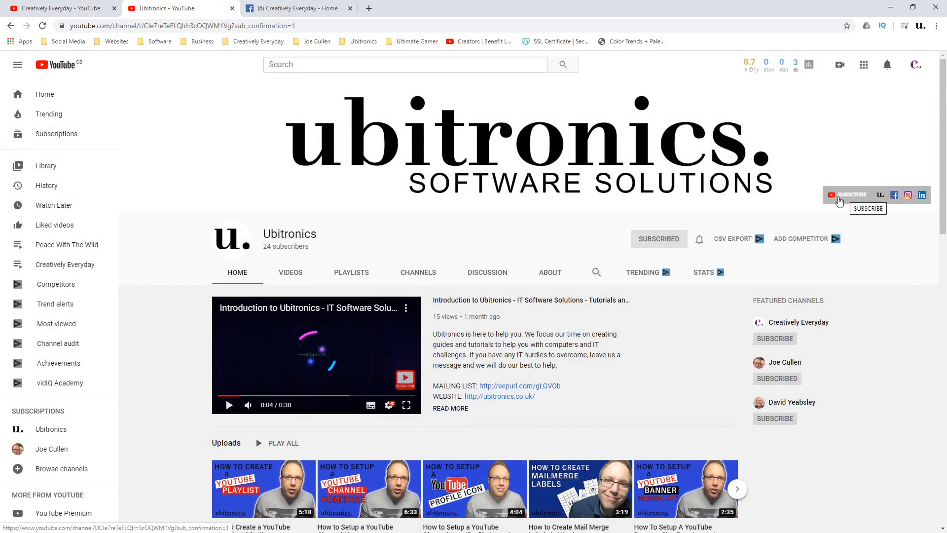
{"action": "left_click", "coordinate": [231, 9]}
{"action": "left_click", "coordinate": [232, 8]}
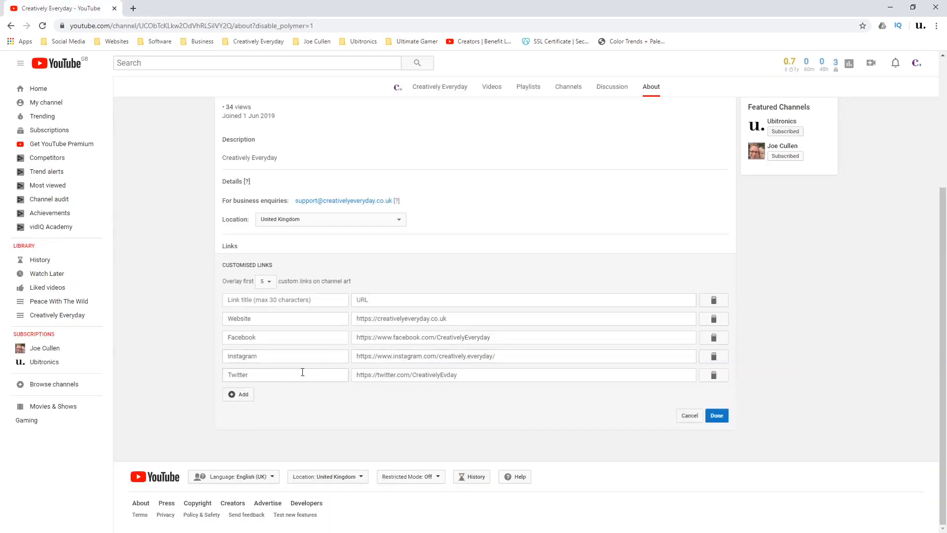
Title the blank first custom link SUBSCRIBE and start on its URL
{"action": "left_click", "coordinate": [257, 301]}
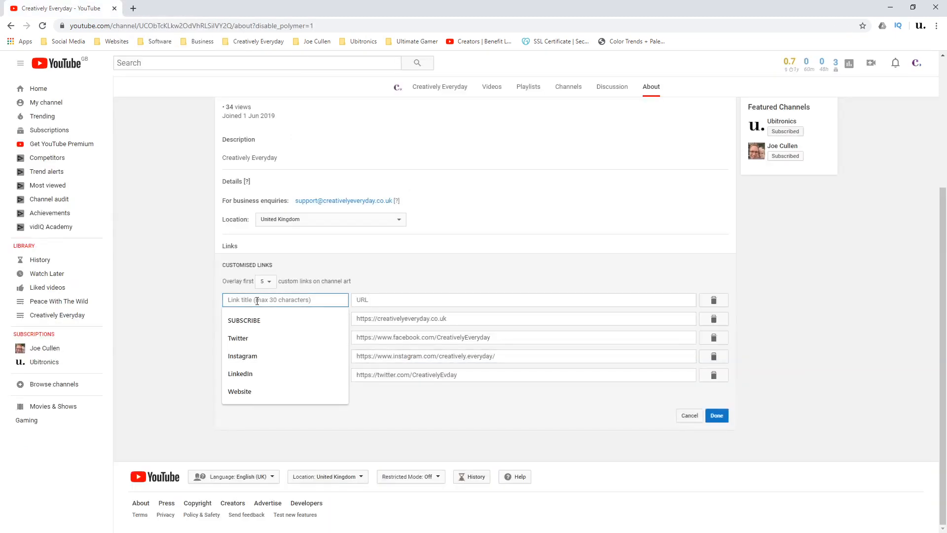
{"action": "left_click", "coordinate": [256, 318]}
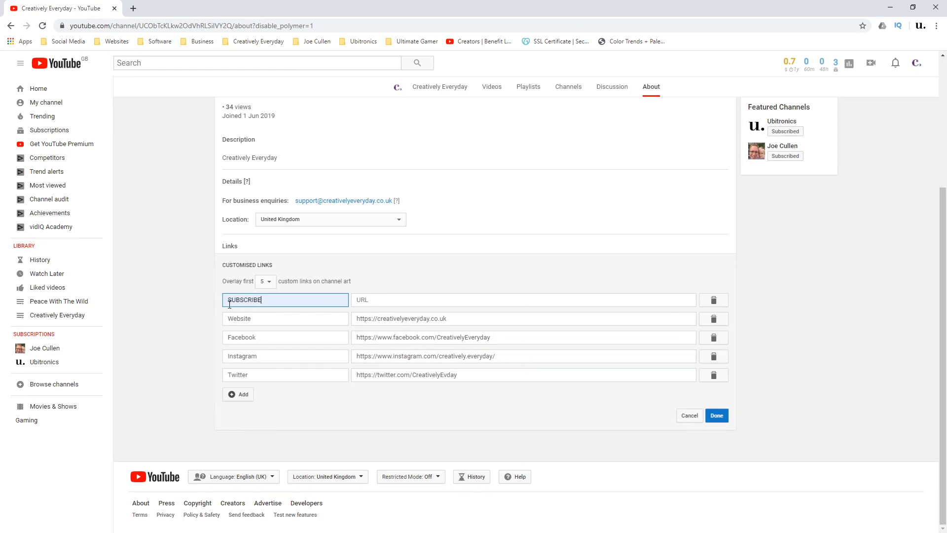
{"action": "left_click", "coordinate": [374, 302]}
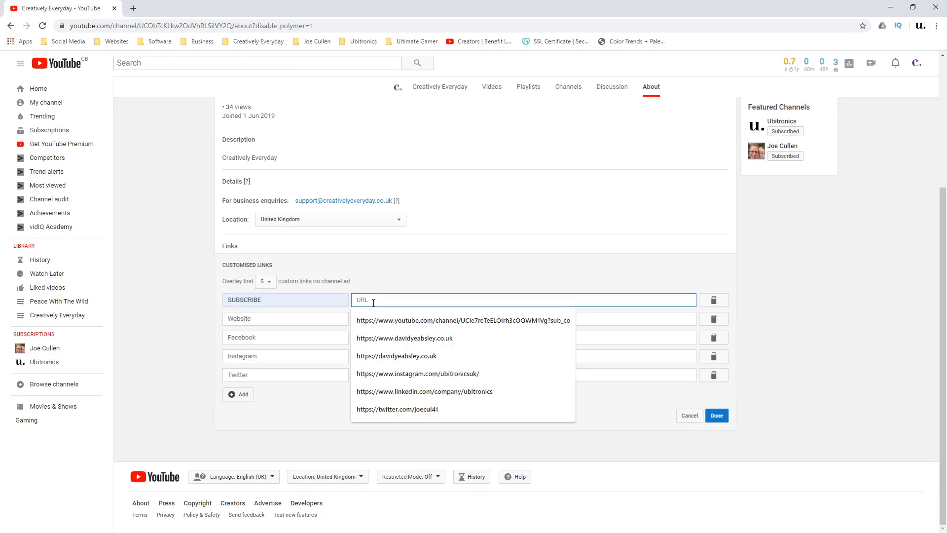
Open the Creatively Everyday channel's own page on youtube.com in a new tab
{"action": "left_click", "coordinate": [134, 10]}
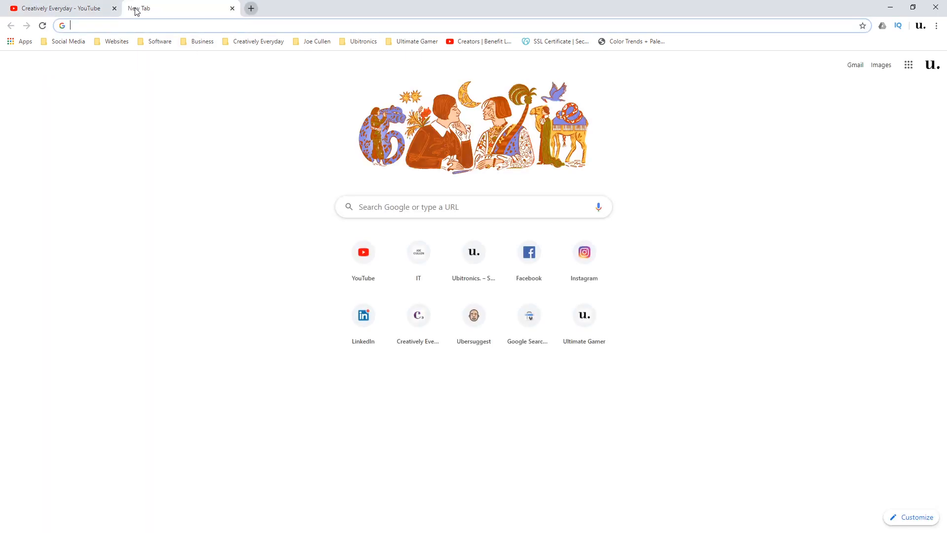
{"action": "type", "text": "youtube.com"}
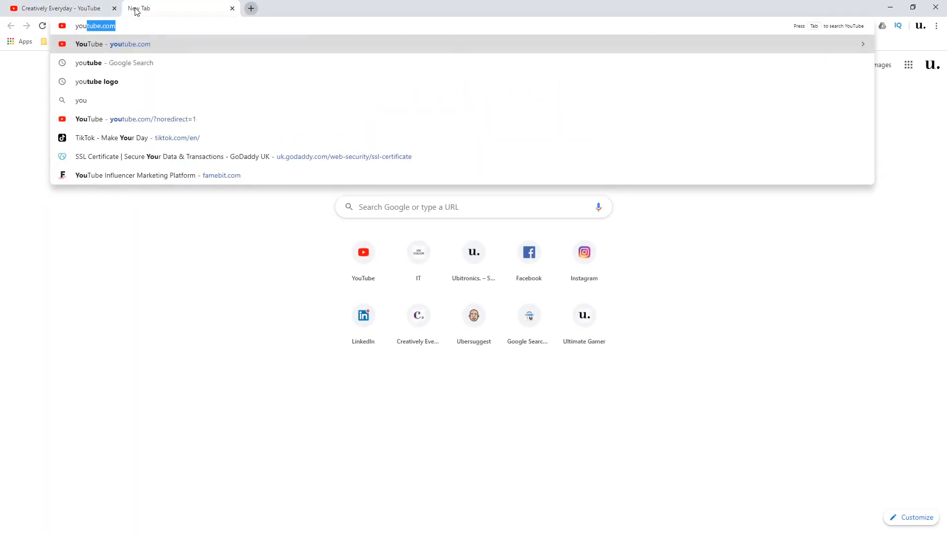
{"action": "key", "text": "Return"}
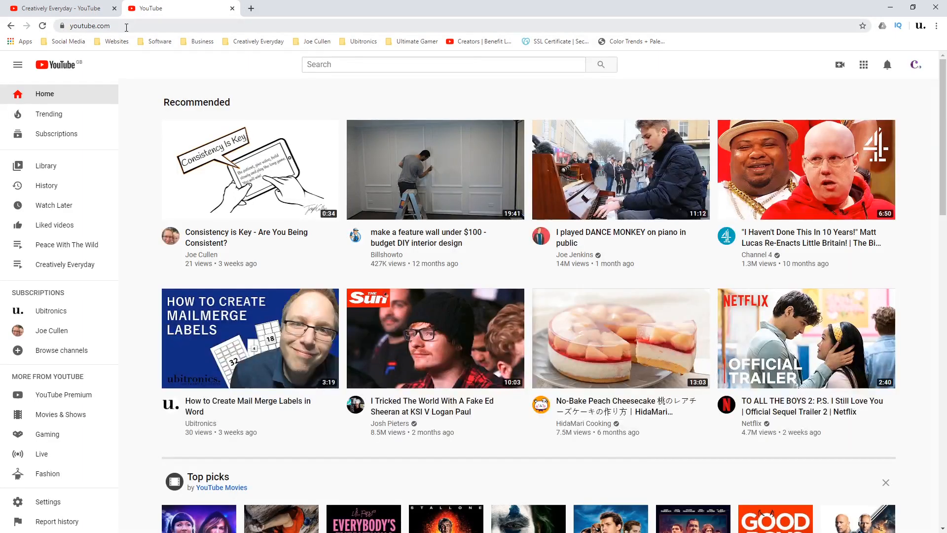
{"action": "left_click", "coordinate": [916, 67]}
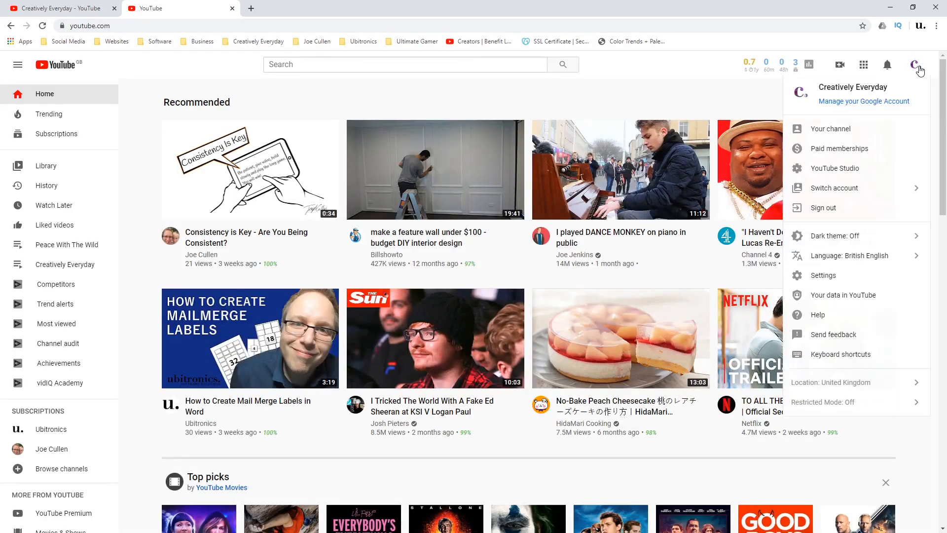
{"action": "left_click", "coordinate": [845, 129]}
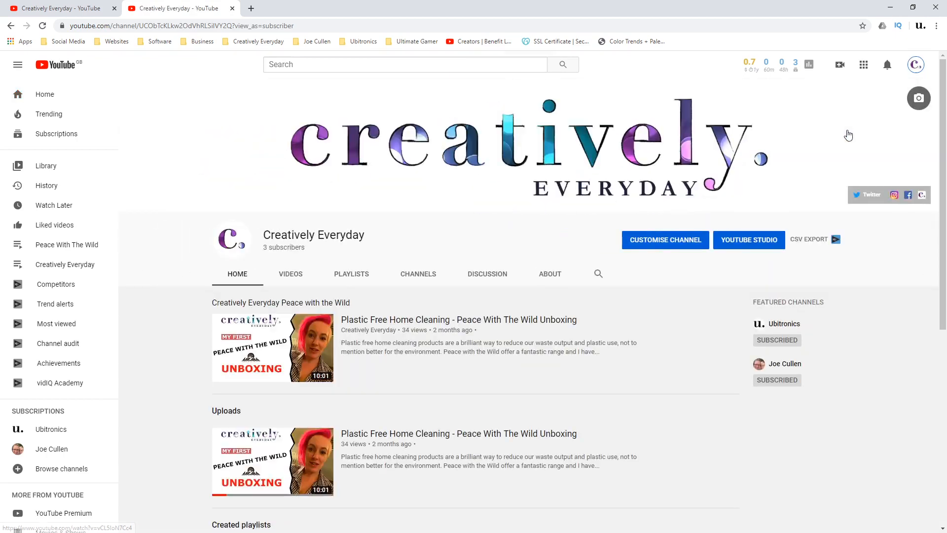
Copy the channel address without the ?view_as=subscriber ending and paste it as the SUBSCRIBE link's URL
{"action": "left_click", "coordinate": [236, 23]}
{"action": "left_click", "coordinate": [232, 25]}
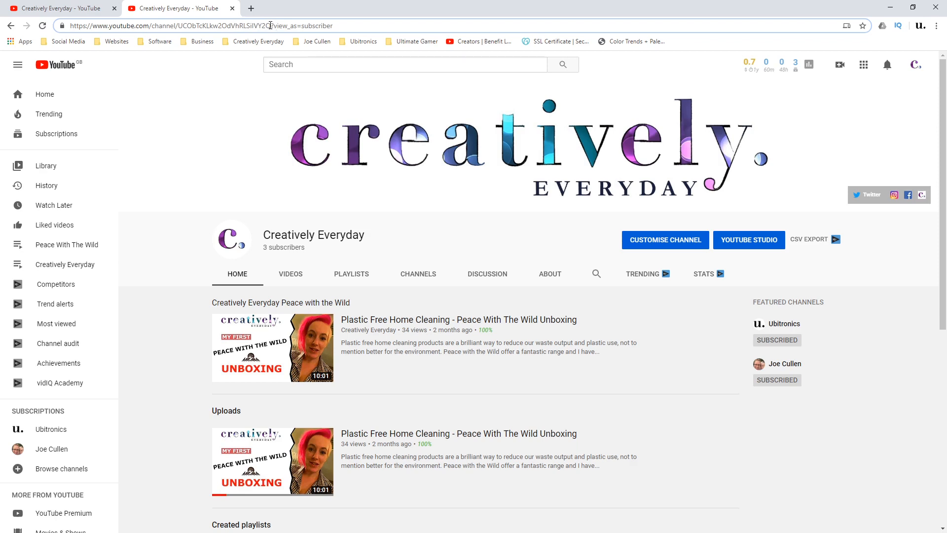
{"action": "left_click_drag", "start_coordinate": [270, 26], "coordinate": [67, 31]}
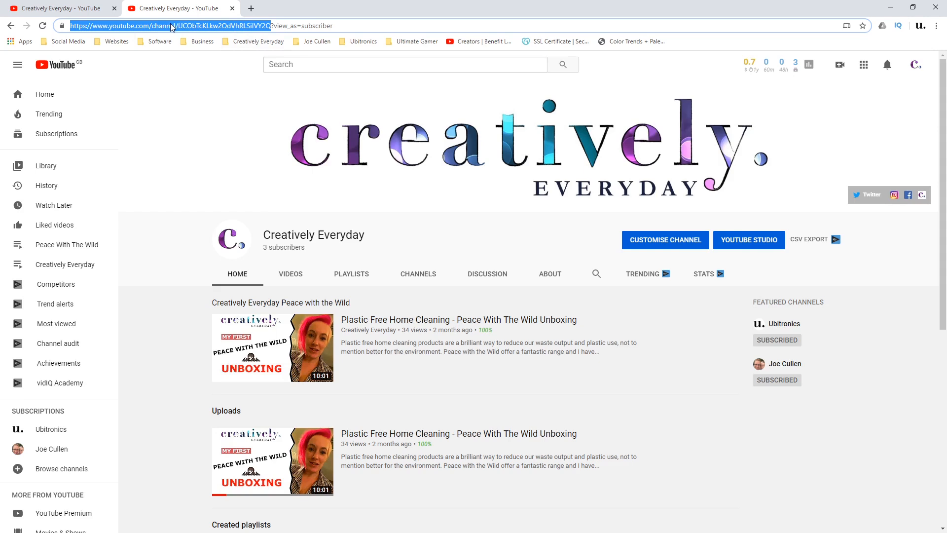
{"action": "left_click", "coordinate": [279, 25]}
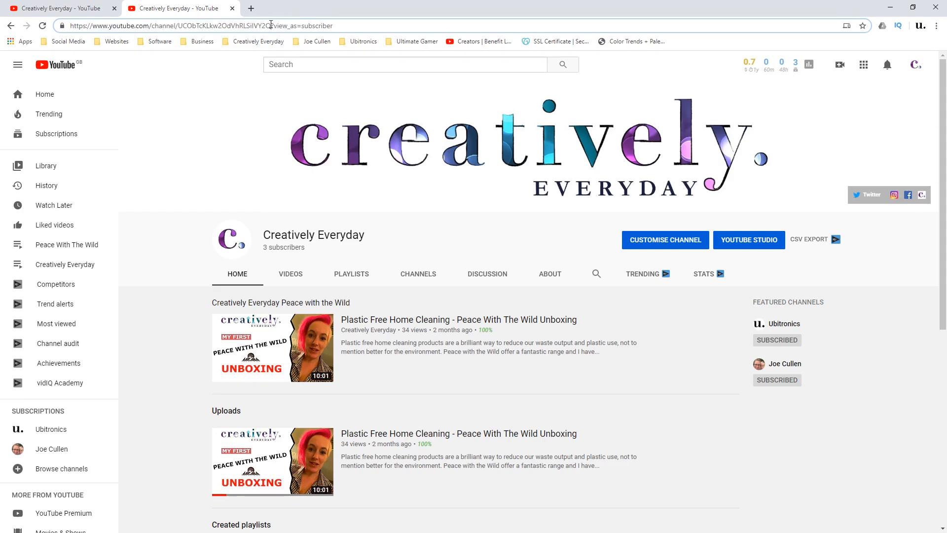
{"action": "left_click_drag", "start_coordinate": [270, 25], "coordinate": [333, 26]}
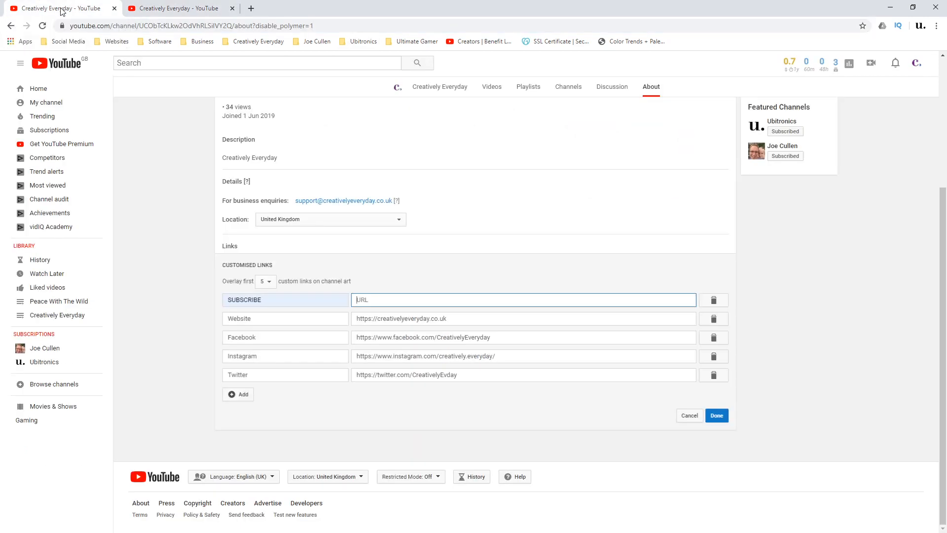
{"action": "left_click", "coordinate": [371, 300]}
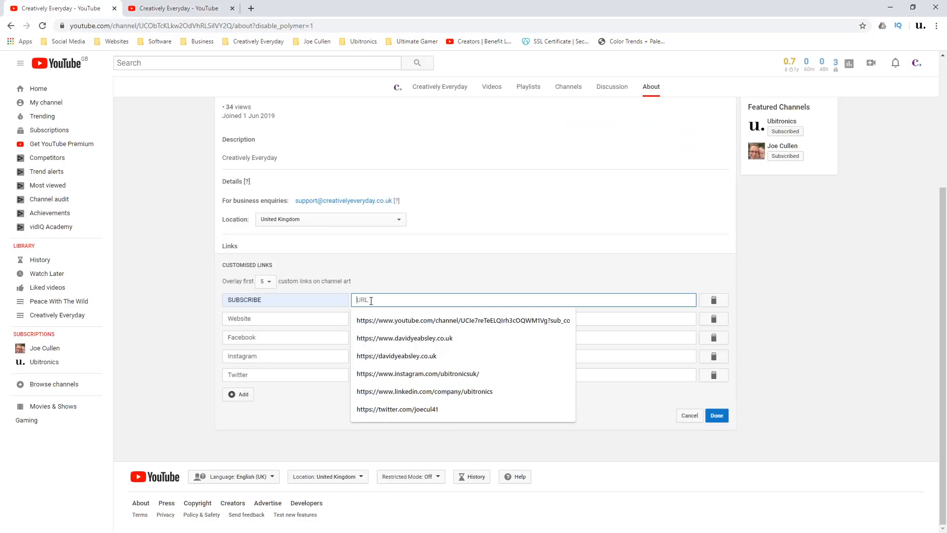
{"action": "type", "text": "https://www.youtube.com/channel/UCObTcKLkw2OdVhRLSiIVY2Q"}
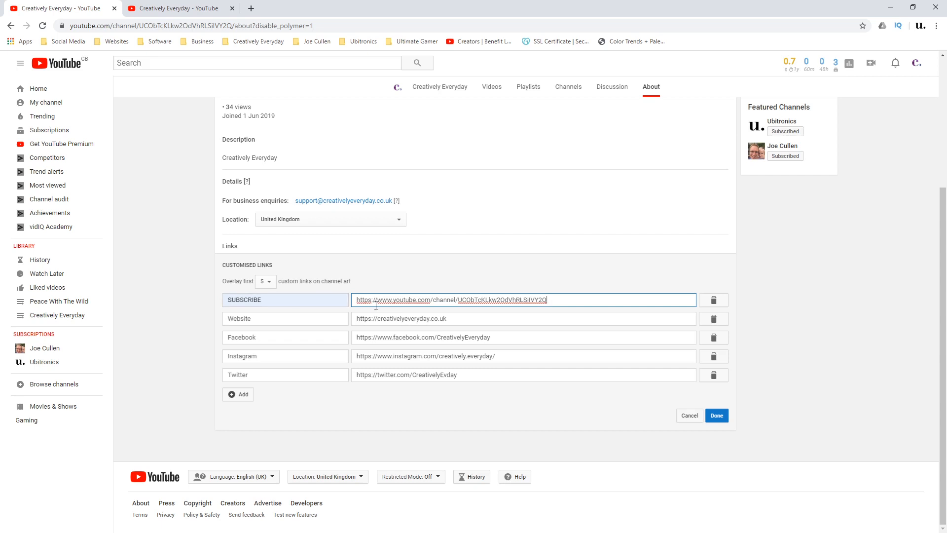
Copy ?sub_confirmation=1 from the Notepad note, close the note unsaved, and append the text to the SUBSCRIBE link's URL
{"action": "left_click_drag", "start_coordinate": [473, 239], "coordinate": [482, 270]}
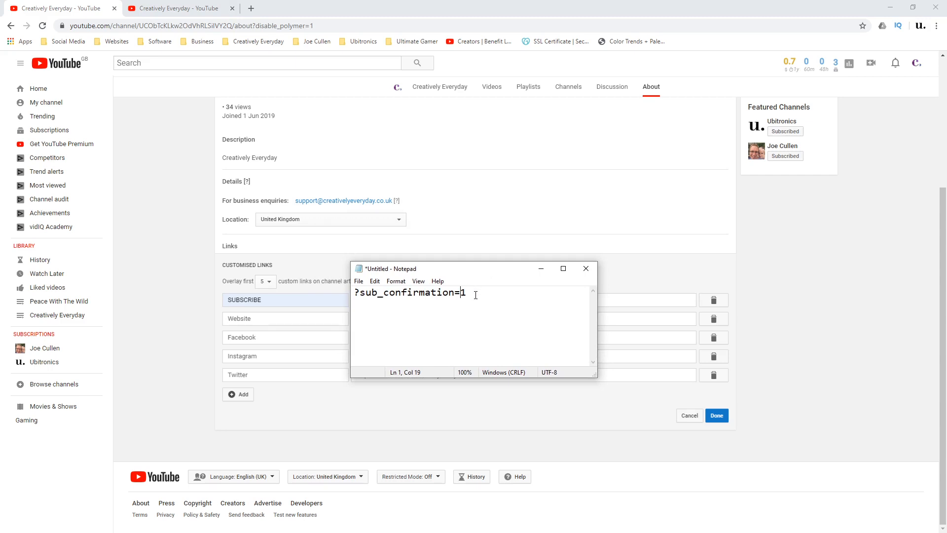
{"action": "left_click_drag", "start_coordinate": [477, 294], "coordinate": [364, 297]}
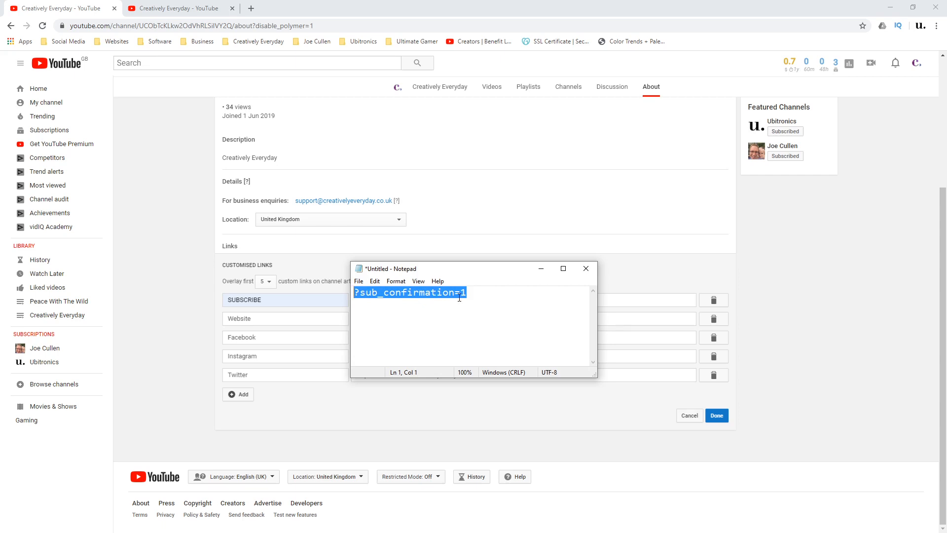
{"action": "left_click", "coordinate": [586, 268]}
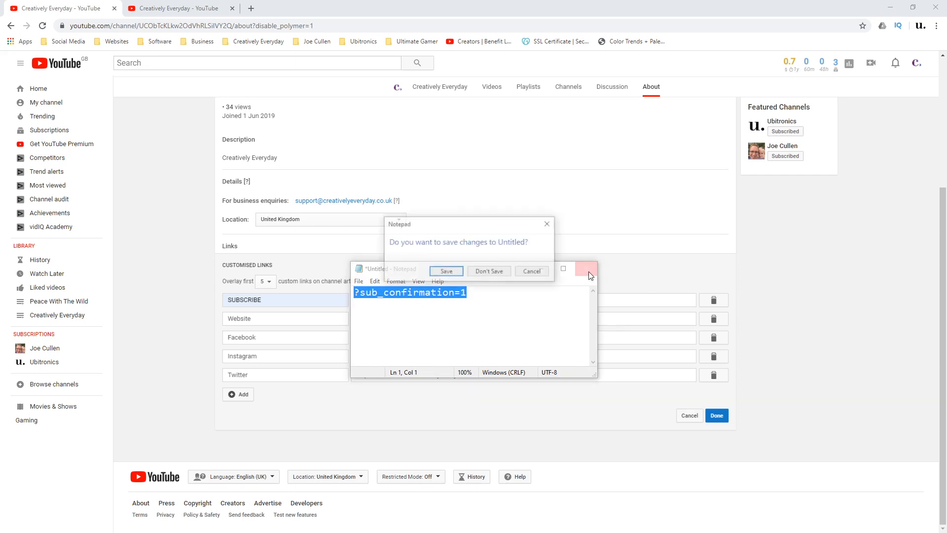
{"action": "left_click", "coordinate": [500, 273]}
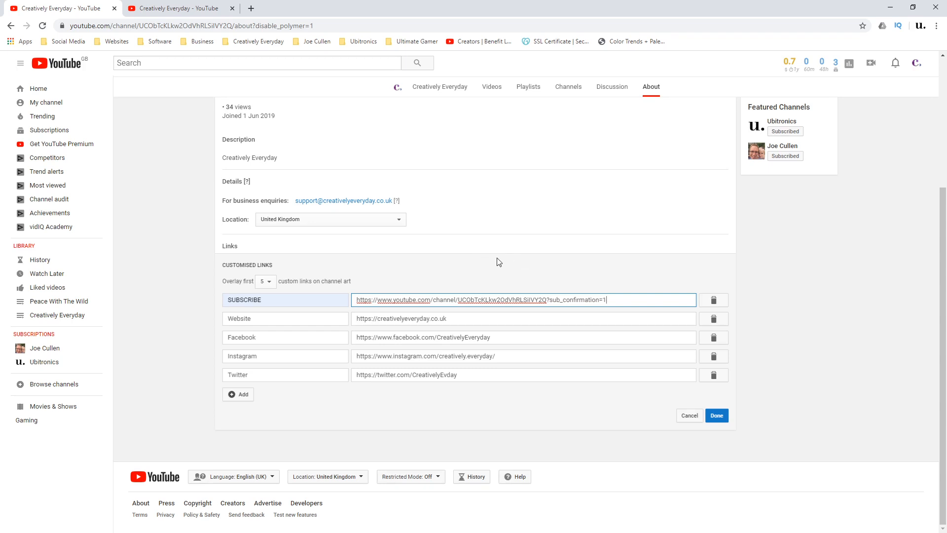
Save the custom links and open the channel's home page to check its banner
{"action": "left_click", "coordinate": [725, 413]}
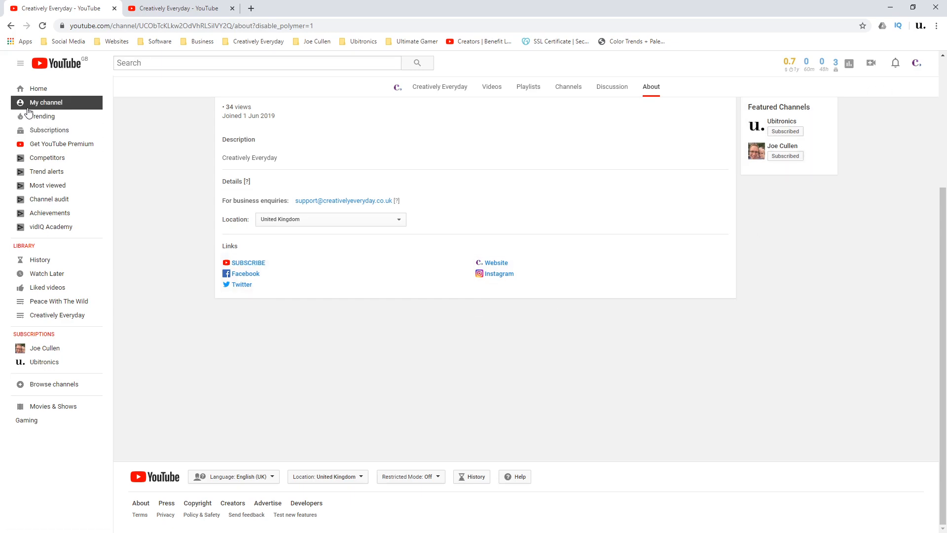
{"action": "left_click", "coordinate": [55, 106]}
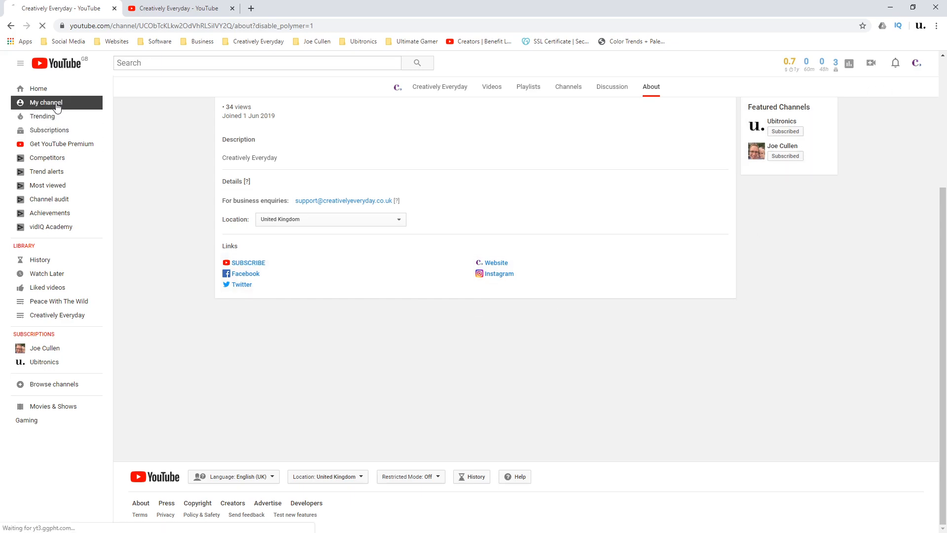